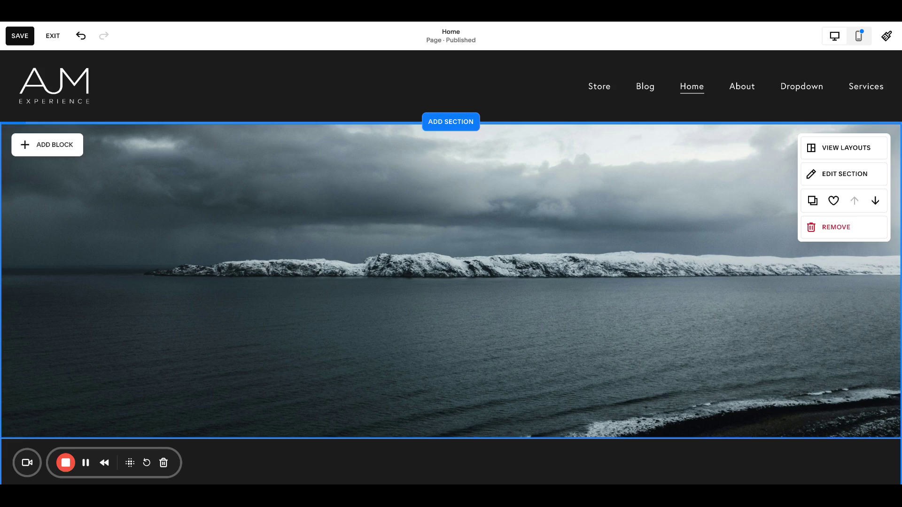
scroll(451, 282, "down", 2)
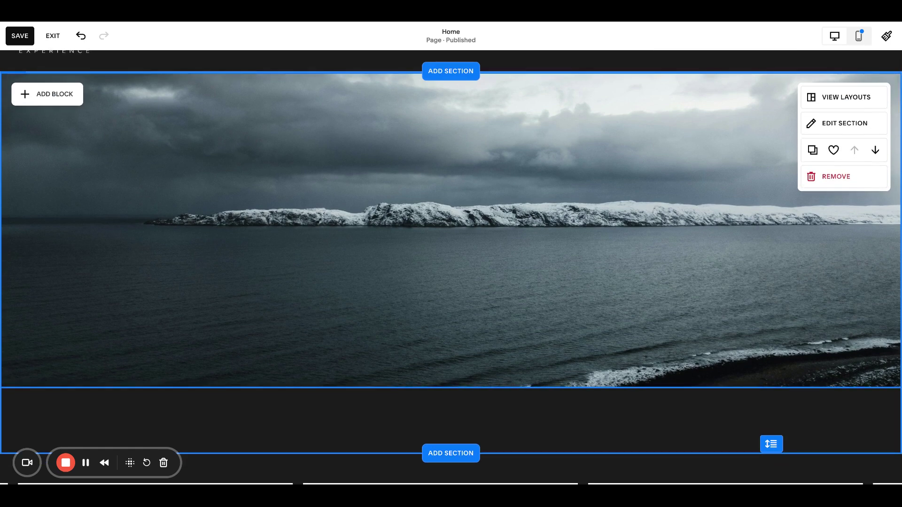
scroll(232, 212, "down", 3)
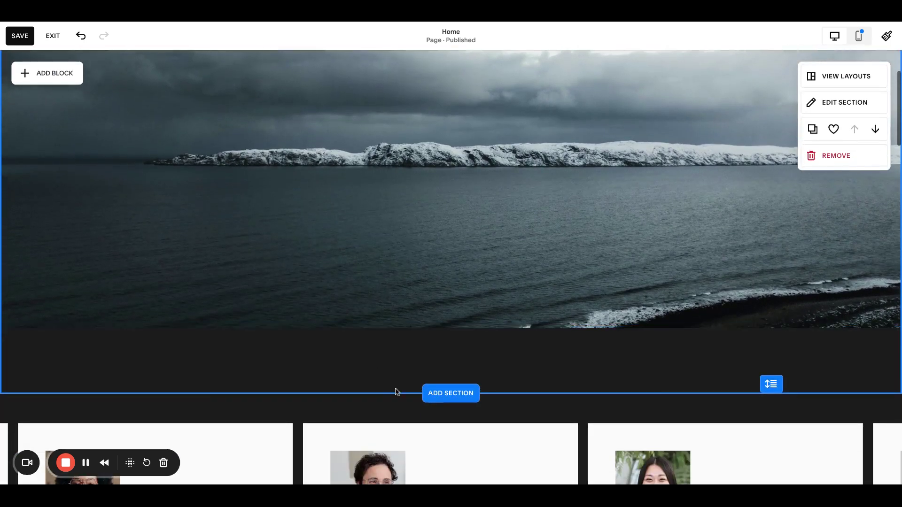
scroll(388, 355, "up", 3)
scroll(388, 355, "up", 1)
scroll(388, 356, "down", 1)
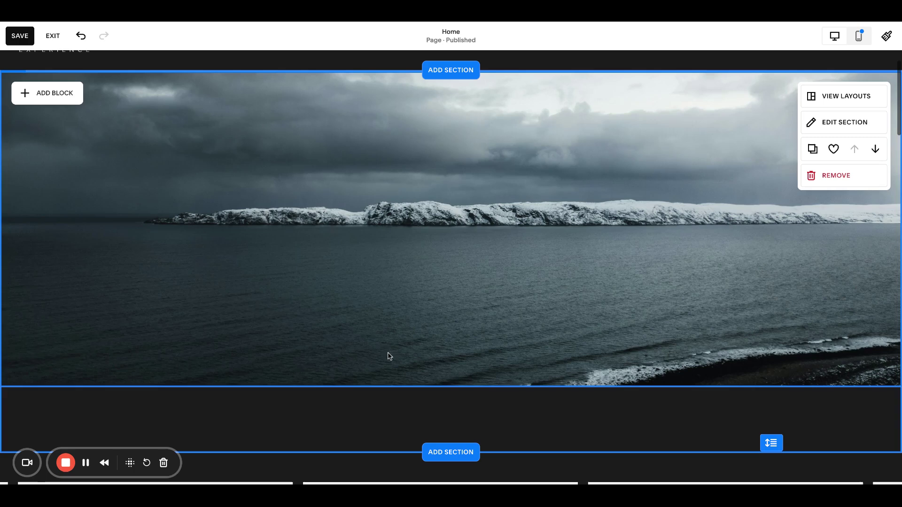
Step: Add a shape block and resize it into a wide strip low in the hero
left_click(55, 93)
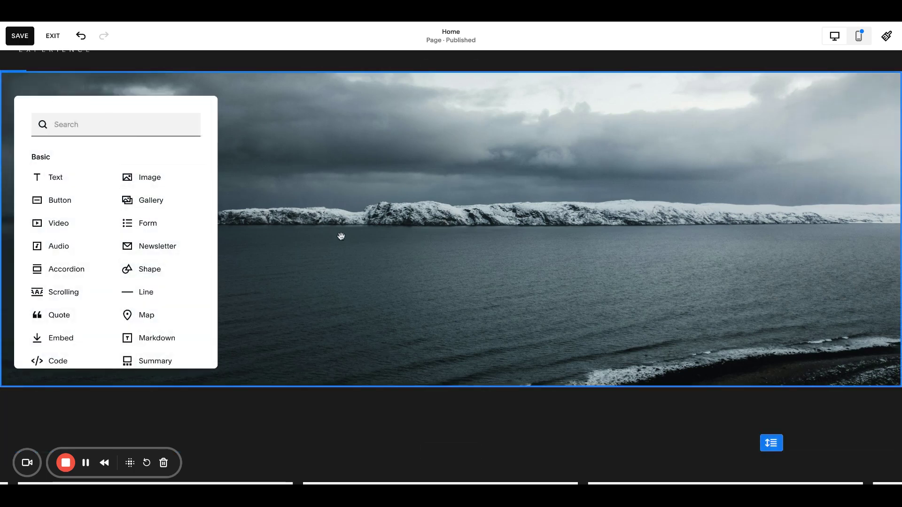
left_click(149, 269)
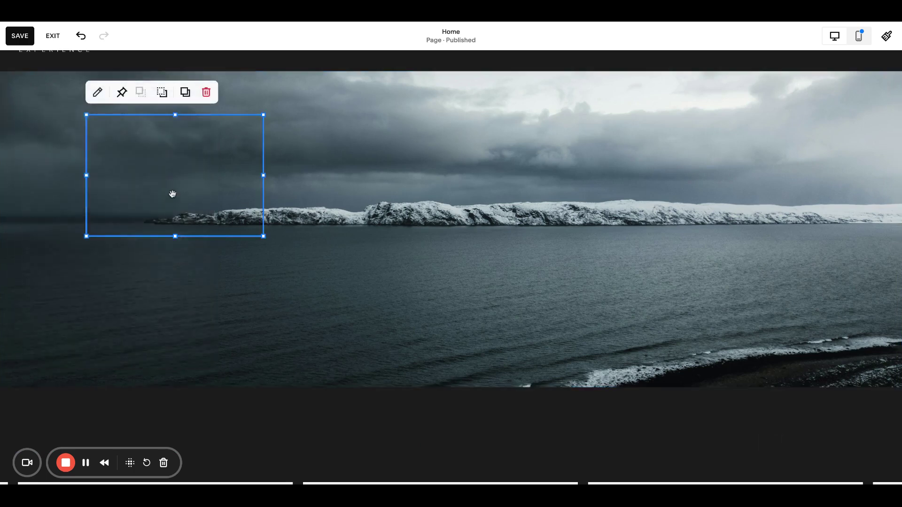
left_click_drag(171, 194, 175, 395)
scroll(179, 396, "down", 3)
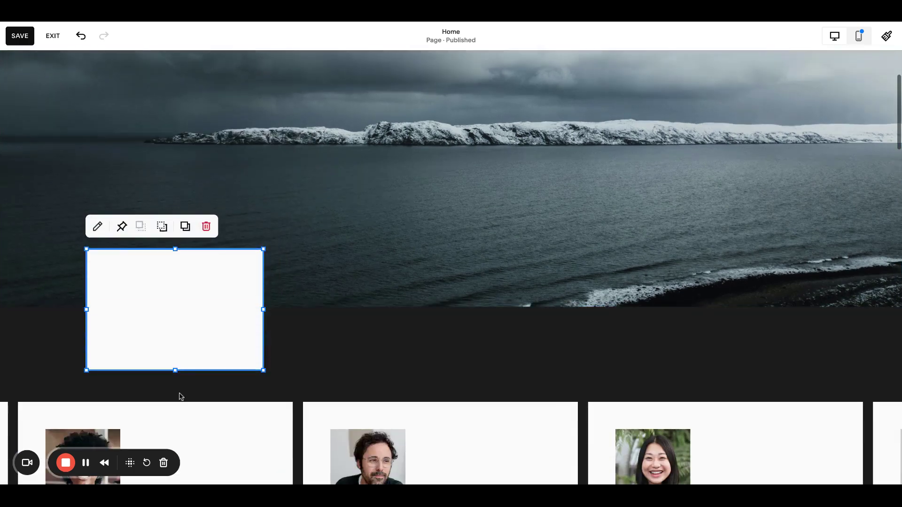
left_click_drag(259, 309, 815, 309)
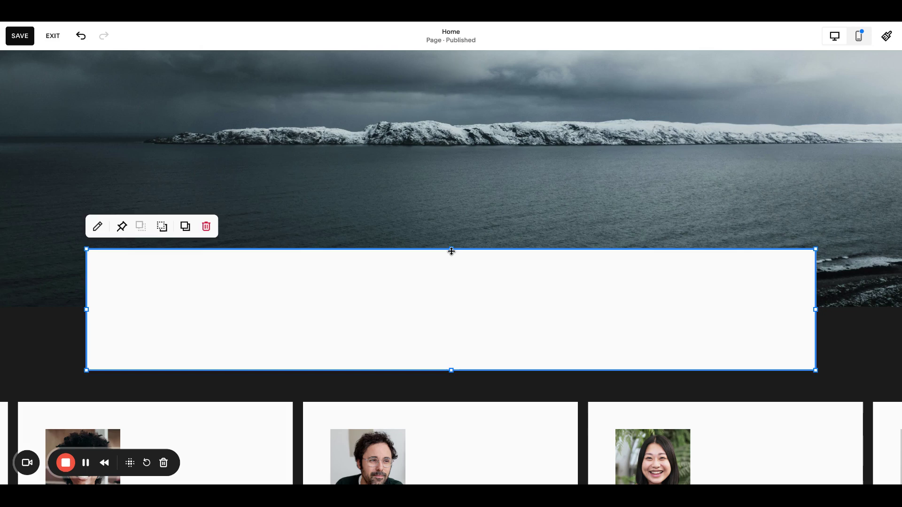
left_click_drag(451, 248, 450, 270)
left_click_drag(451, 369, 449, 349)
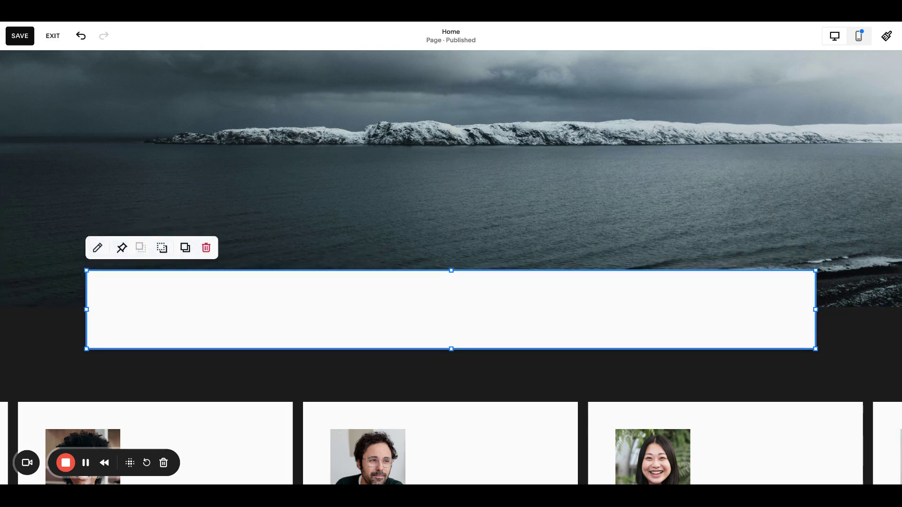
Step: Fine-tune the white strip's bottom edge and drag the hero section taller
left_click(413, 276)
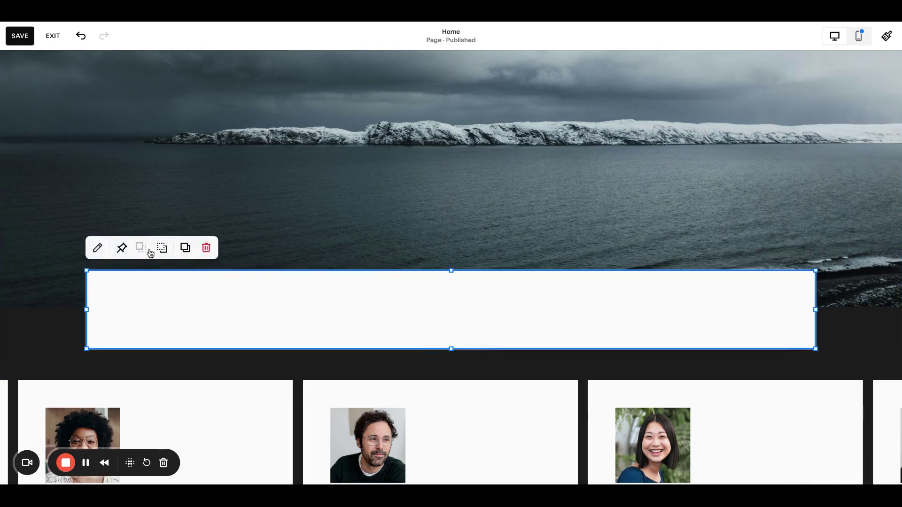
left_click_drag(451, 349, 449, 344)
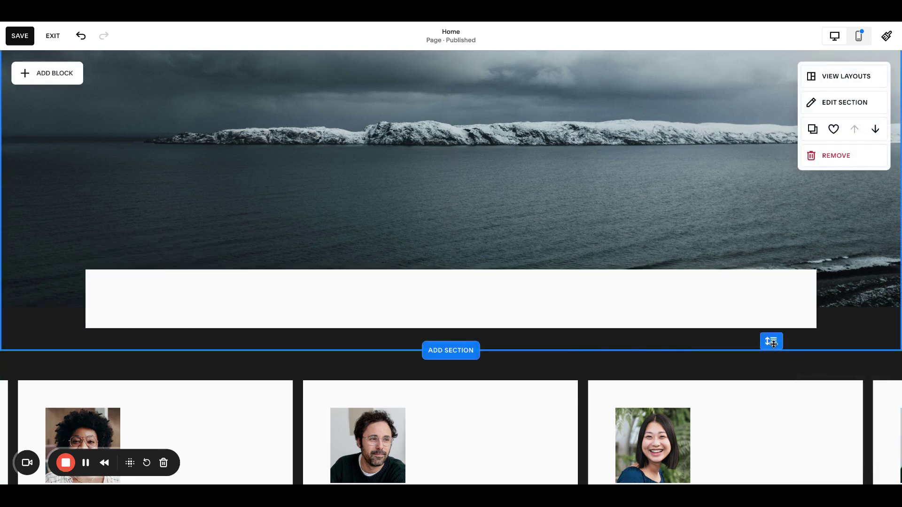
left_click_drag(771, 342, 772, 405)
scroll(458, 380, "up", 2)
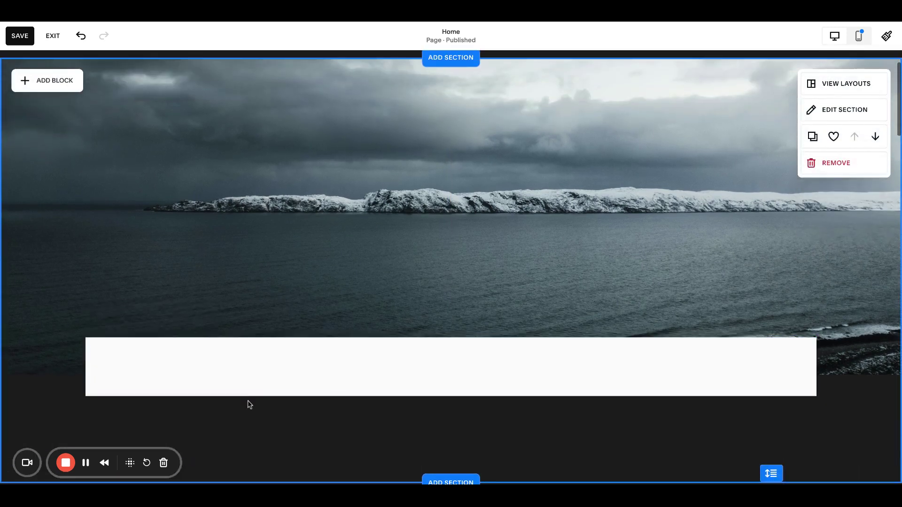
Step: Add a new text block and stretch it across the white strip
left_click(209, 372)
left_click(96, 423)
left_click(47, 80)
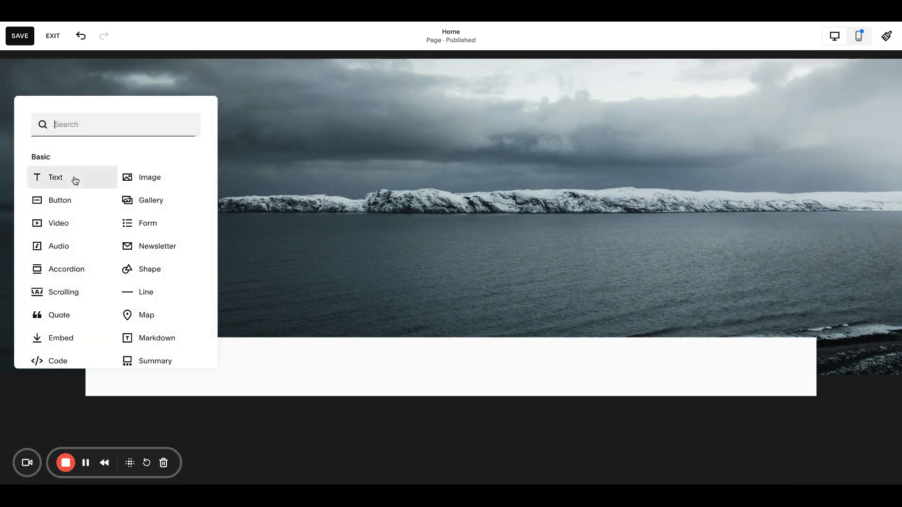
left_click(75, 179)
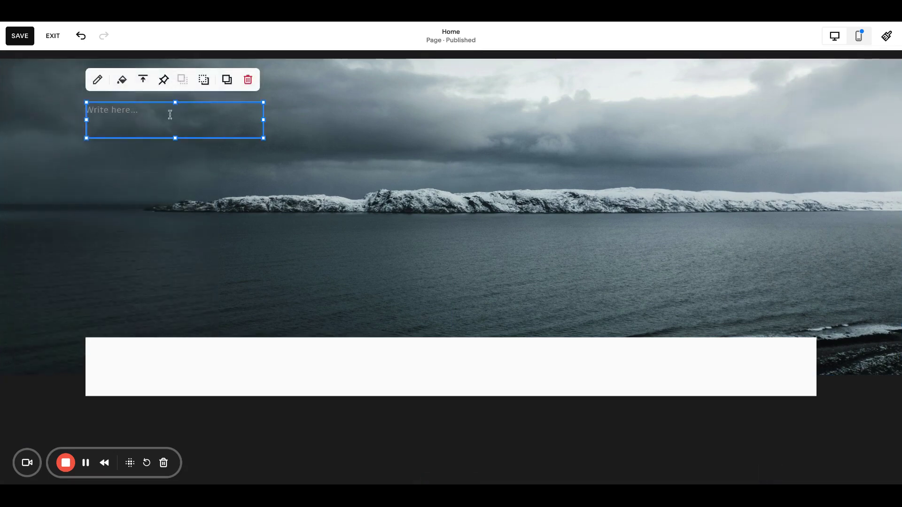
left_click(190, 159)
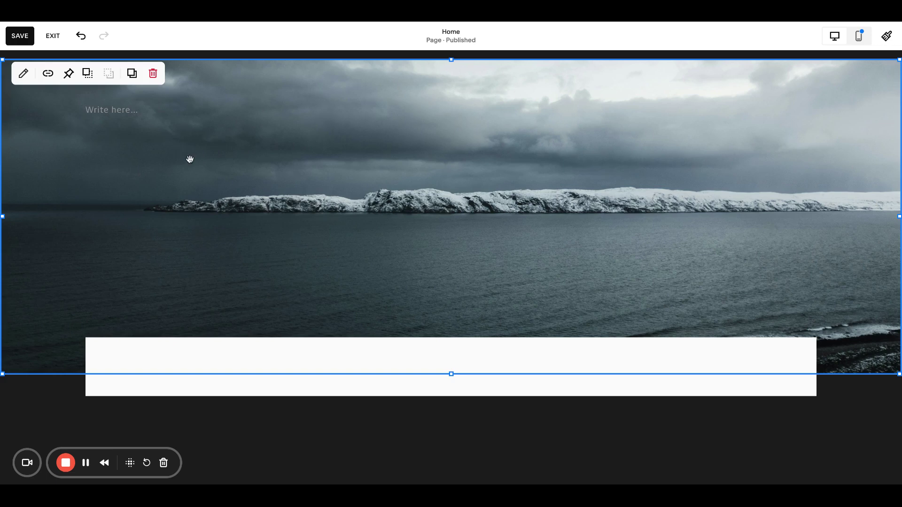
left_click_drag(157, 110, 176, 353)
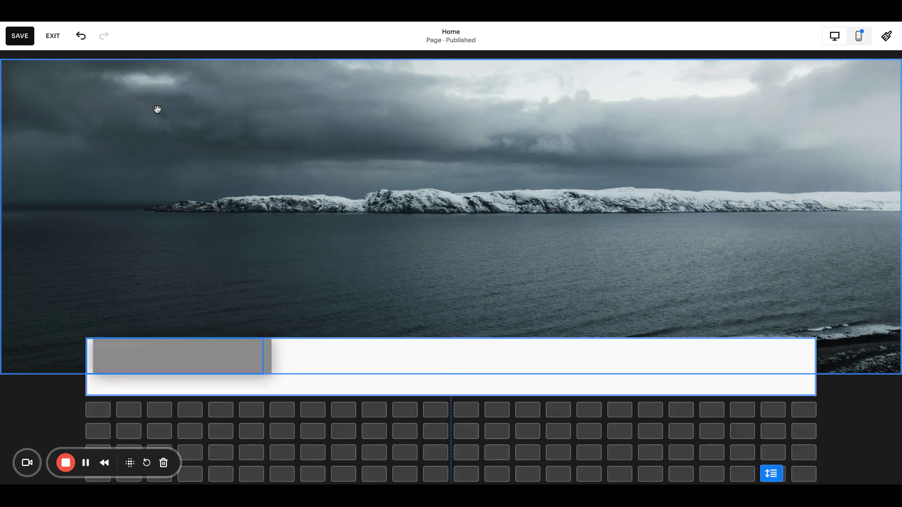
mouse_move(157, 108)
left_mouse_down()
mouse_move(256, 357)
mouse_move(815, 394)
left_mouse_up()
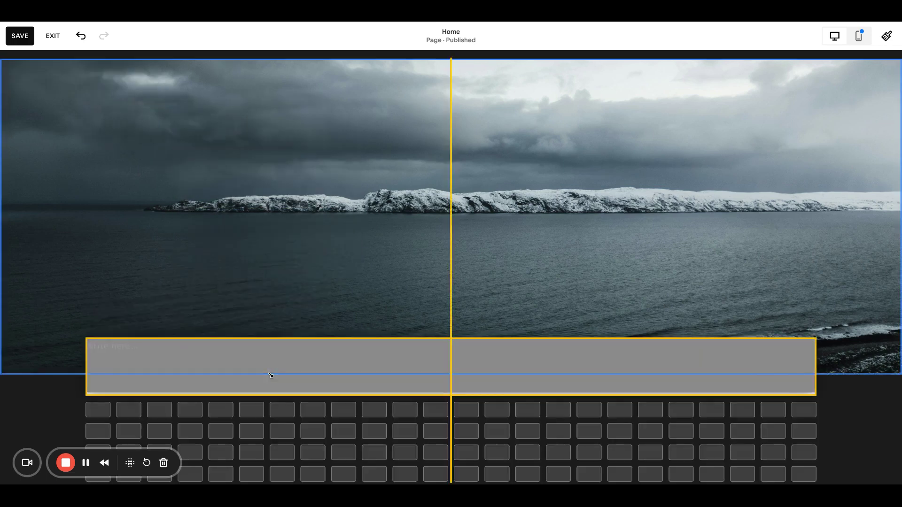
Step: Format the strip's text as a horizontally centred Heading 3
left_click(151, 347)
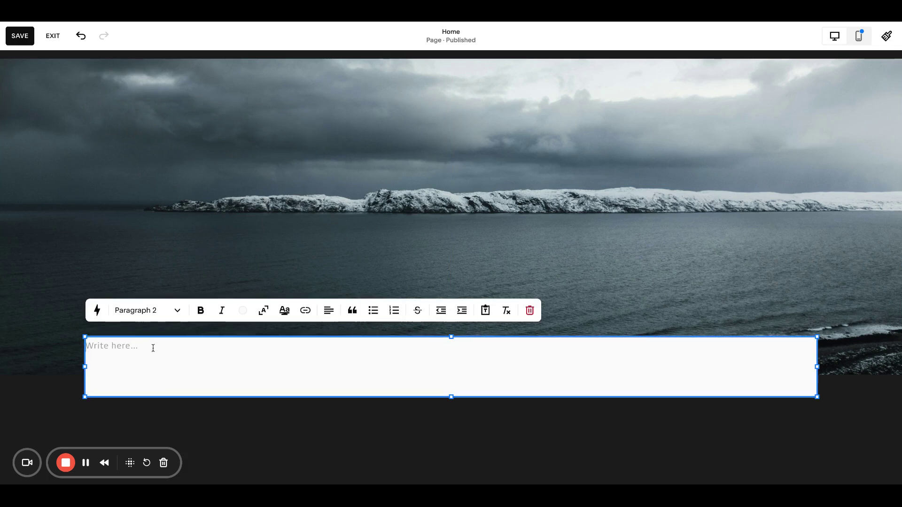
left_click(327, 310)
left_click(240, 341)
left_click(147, 311)
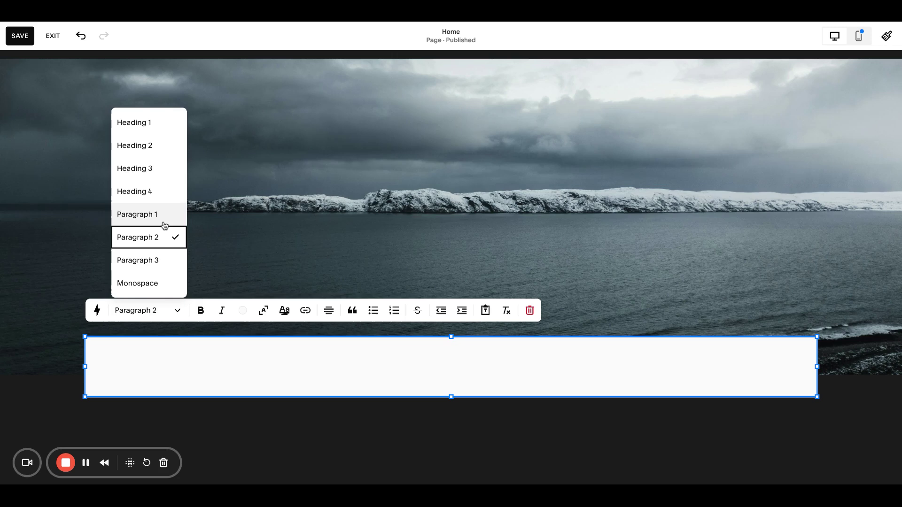
left_click(148, 169)
left_click(327, 311)
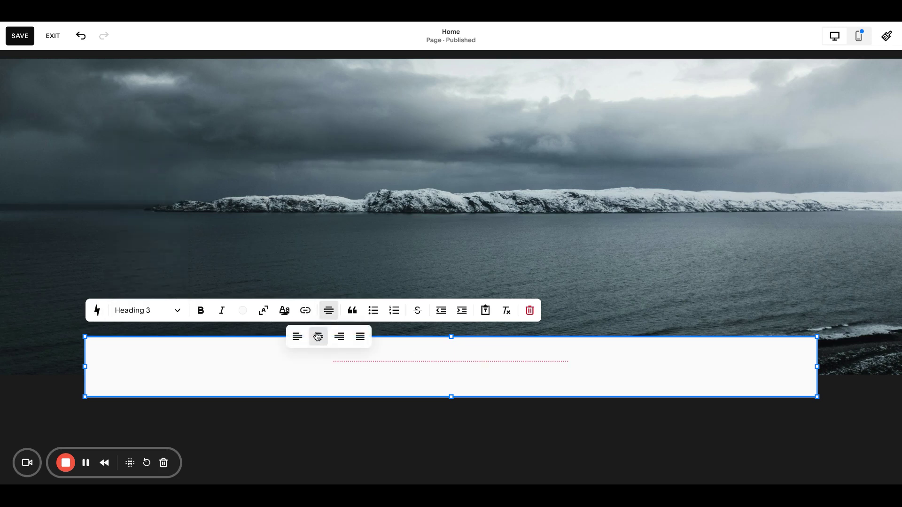
left_click(318, 335)
key("ctrl+a")
Step: Give the heading a dark colour and centre it vertically in the strip
left_click(243, 311)
left_click(270, 369)
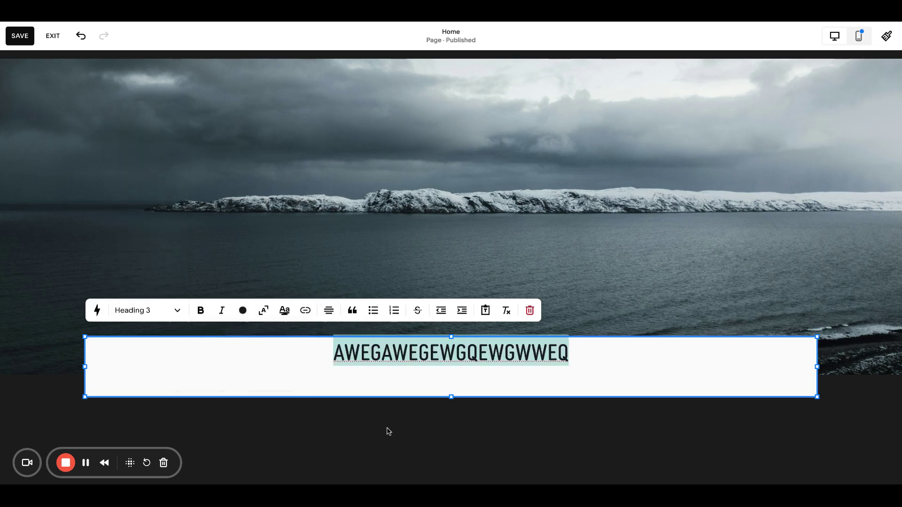
left_click(338, 381)
left_click(142, 316)
left_click(143, 340)
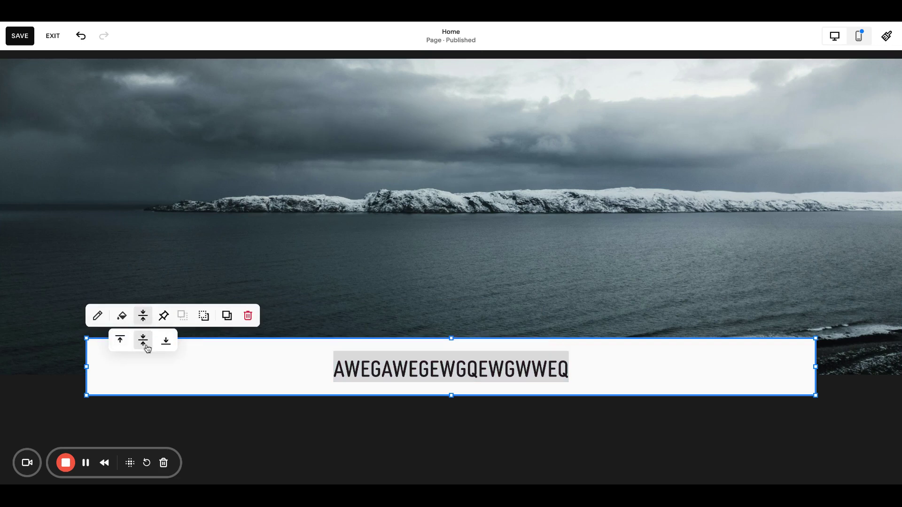
left_click(395, 419)
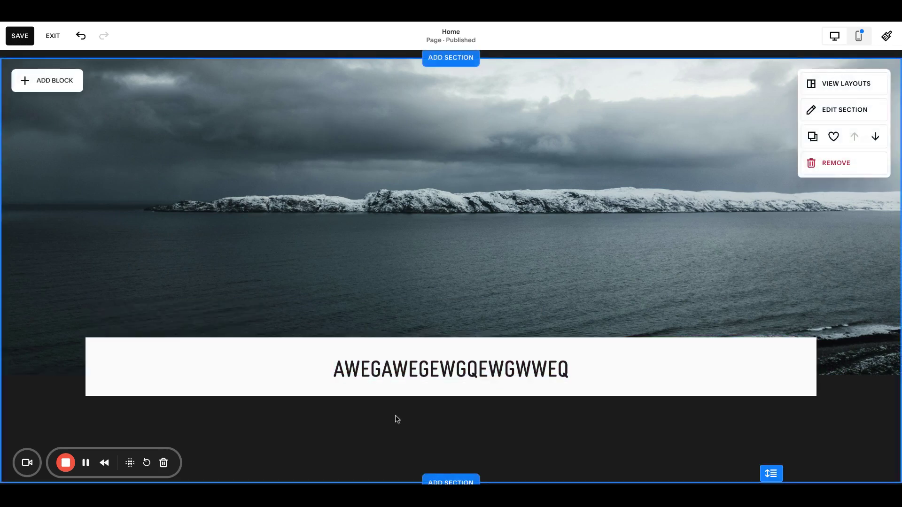
scroll(395, 317, "up", 2)
scroll(397, 318, "down", 3)
Step: Link the heading to the /store page
double_click(403, 310)
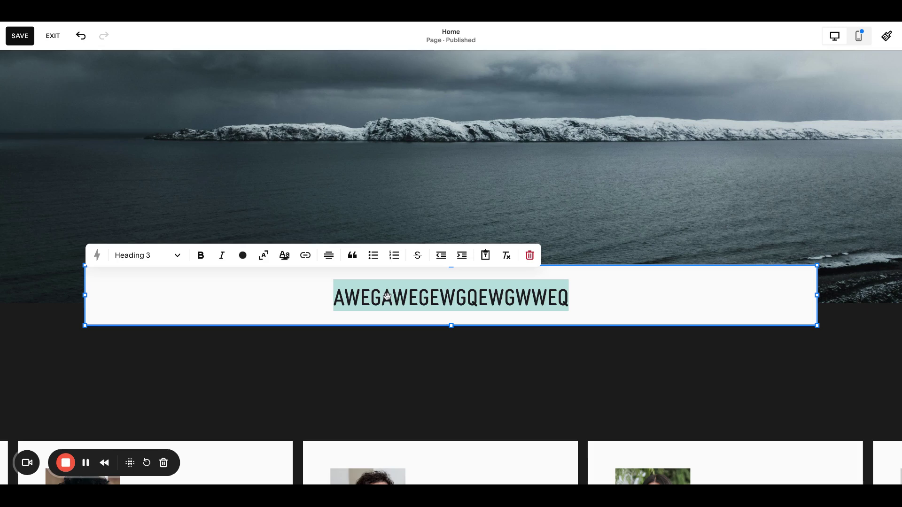
left_click(305, 255)
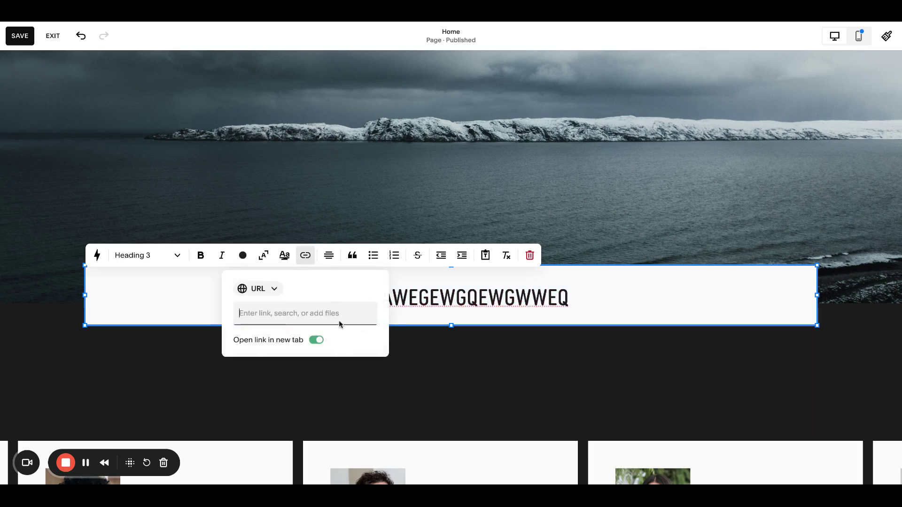
left_click(308, 313)
left_click(268, 362)
key("Return")
left_click(451, 380)
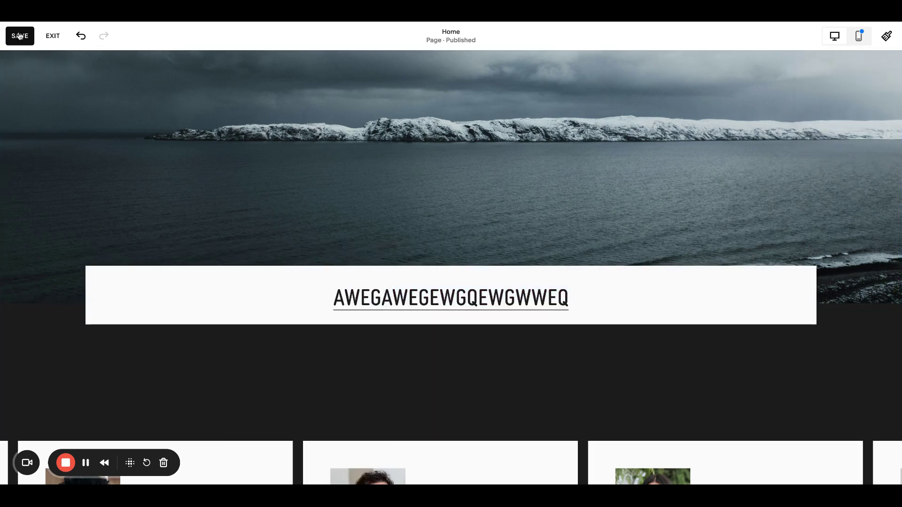
Step: Save the page, preview it full screen, then reopen the Home page for editing
left_click(20, 36)
left_click(53, 36)
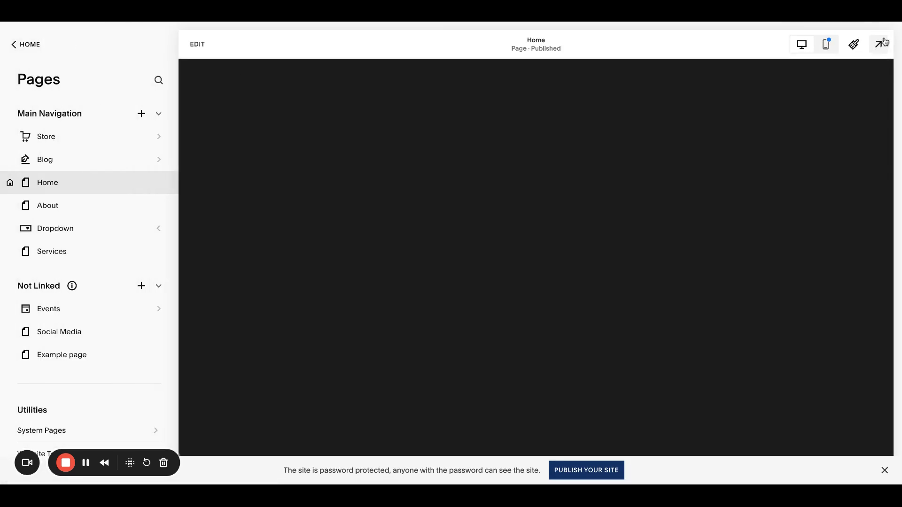
left_click(881, 44)
scroll(535, 240, "down", 3)
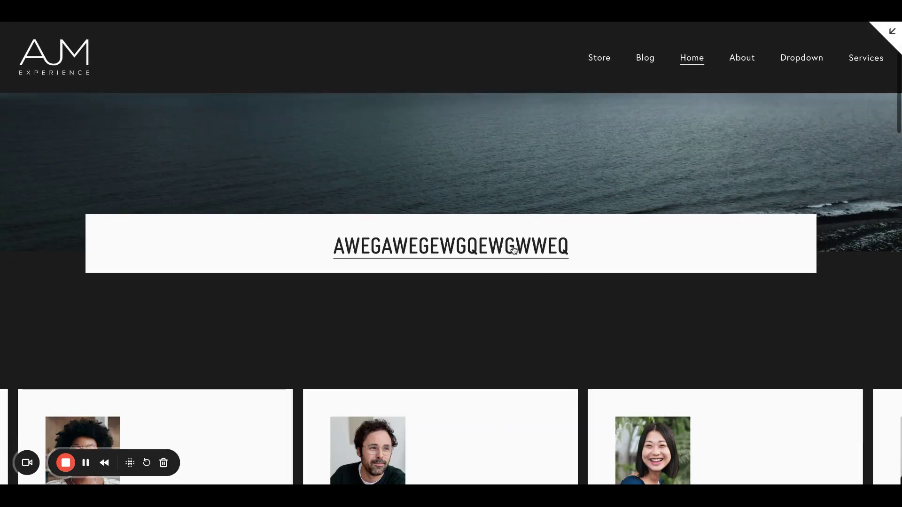
scroll(655, 246, "up", 5)
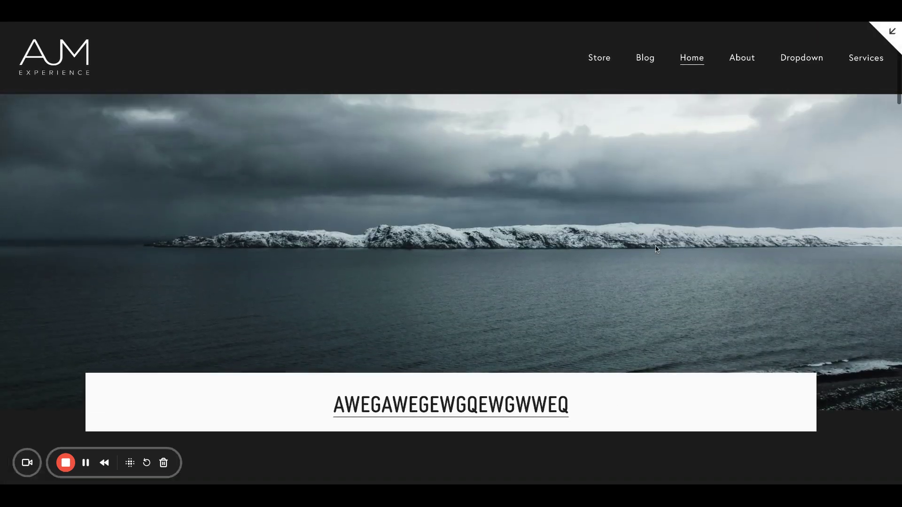
scroll(655, 246, "down", 2)
scroll(839, 183, "up", 3)
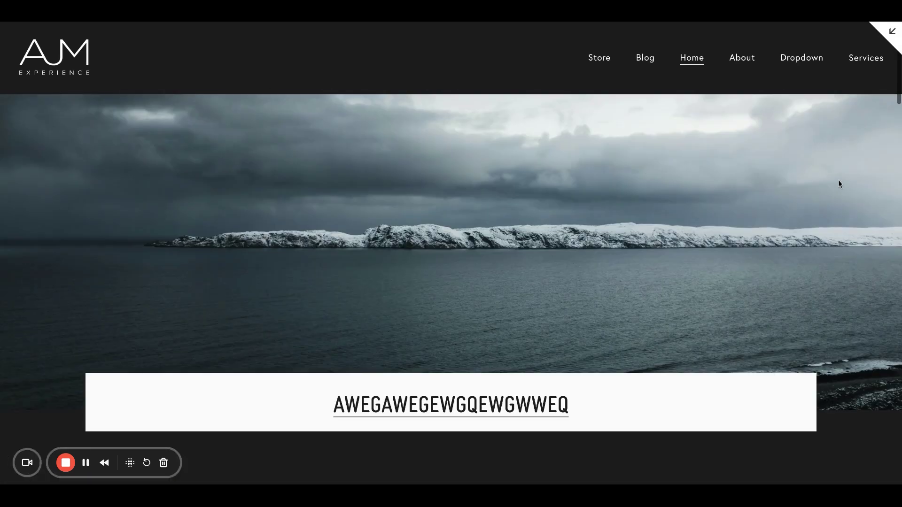
left_click(899, 25)
left_click(211, 44)
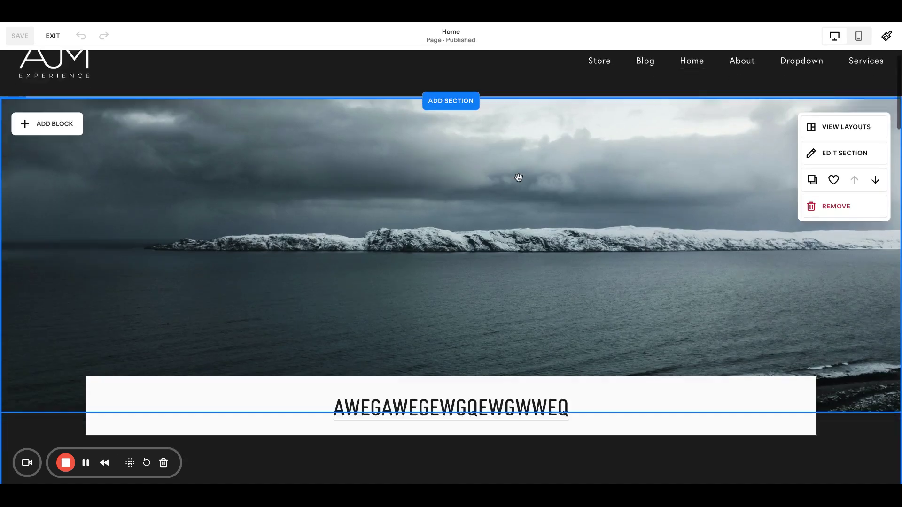
scroll(504, 185, "down", 2)
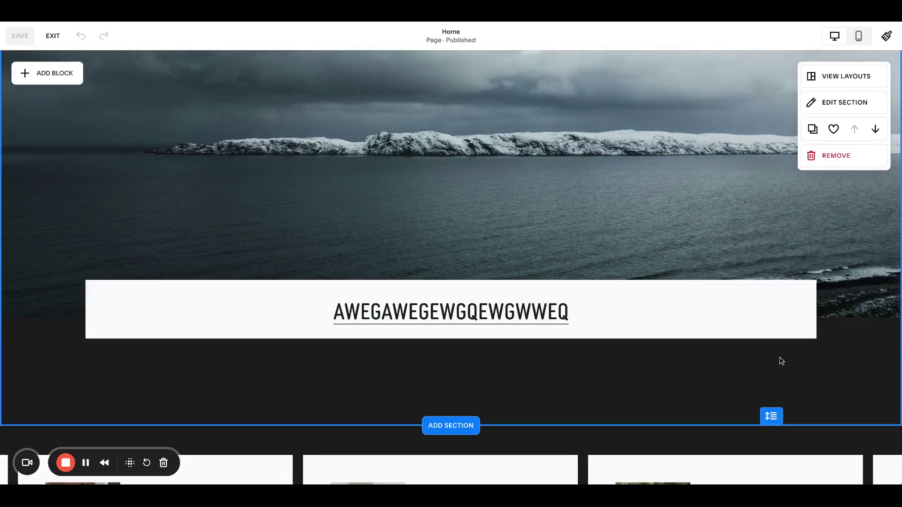
Step: Delete the trailing letters WGQEWGWWEQ so the heading reads AWEGAWEGE
left_click(726, 317)
double_click(578, 315)
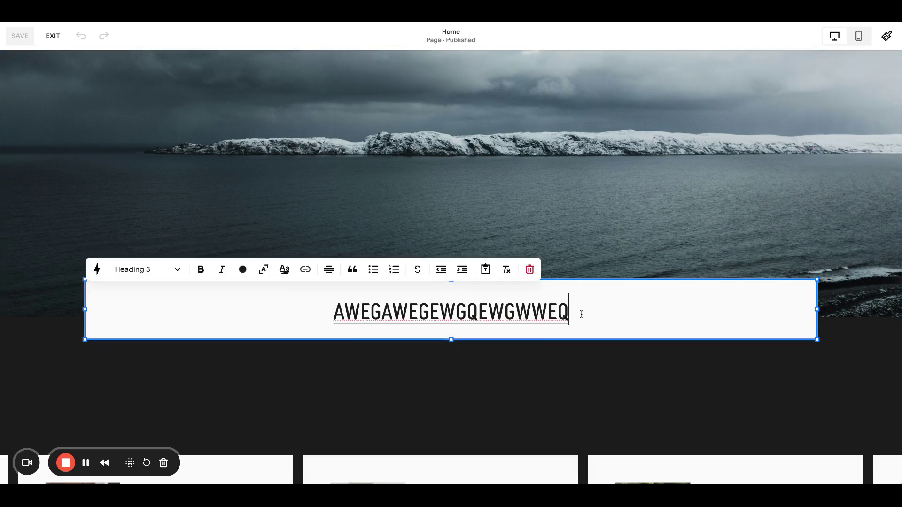
left_click_drag(569, 312, 435, 312)
key("Delete")
left_click(634, 406)
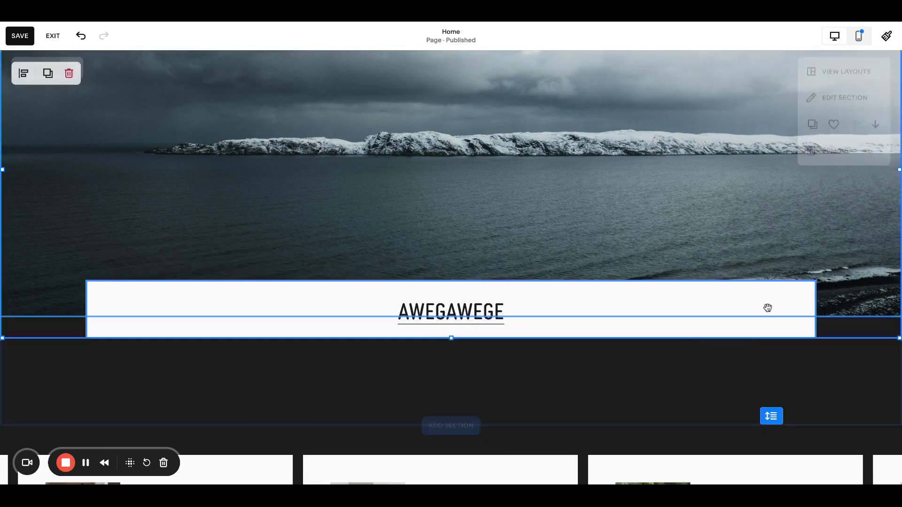
Step: Narrow the heading block to the left half and shrink the white strip to match
left_click(788, 318)
left_click_drag(815, 310, 445, 323)
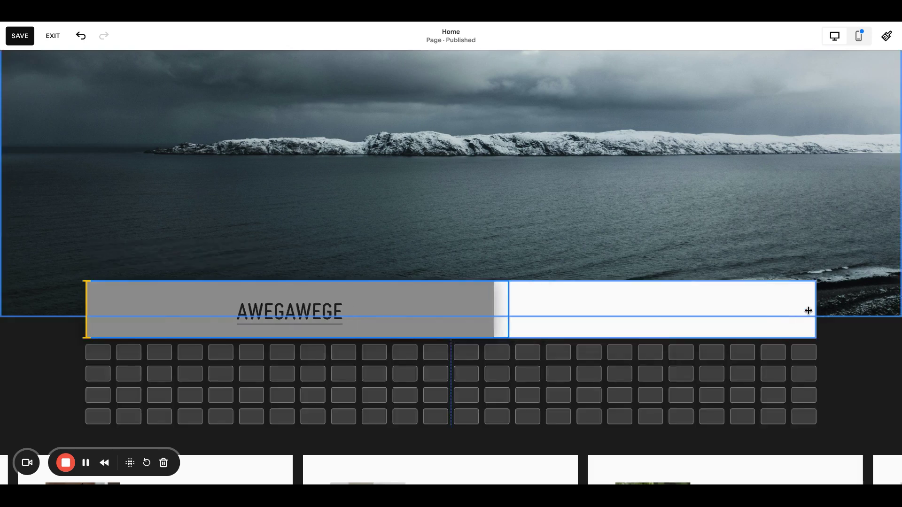
mouse_move(813, 310)
left_mouse_down()
mouse_move(311, 306)
mouse_move(669, 161)
left_mouse_up()
Step: Move the white block up, make it an unstretched circle, and fit the heading over it
left_click_drag(722, 178, 600, 232)
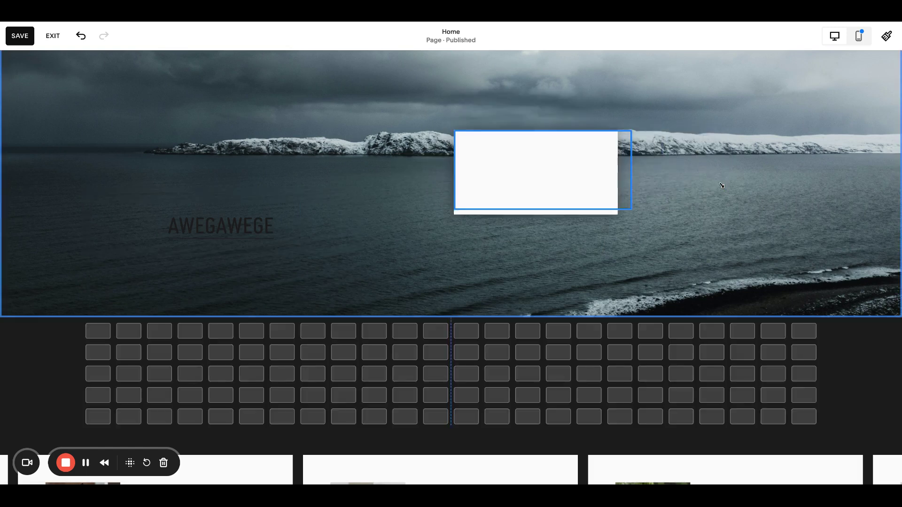
left_click(466, 108)
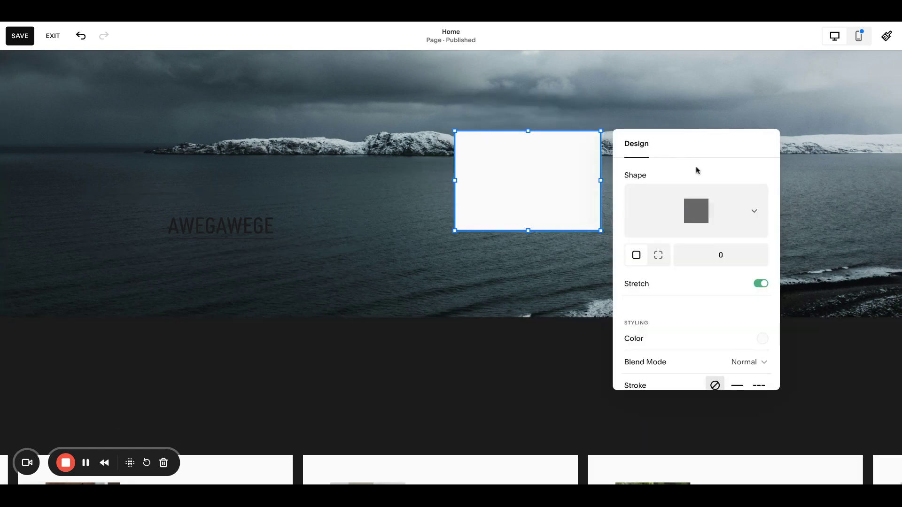
left_click(719, 211)
left_click(696, 210)
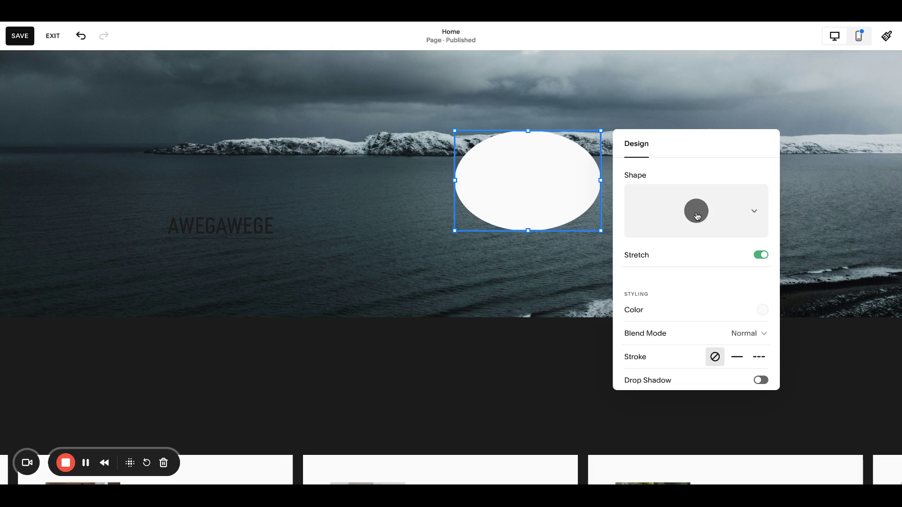
left_click(760, 255)
left_click(521, 359)
left_click_drag(258, 211, 621, 180)
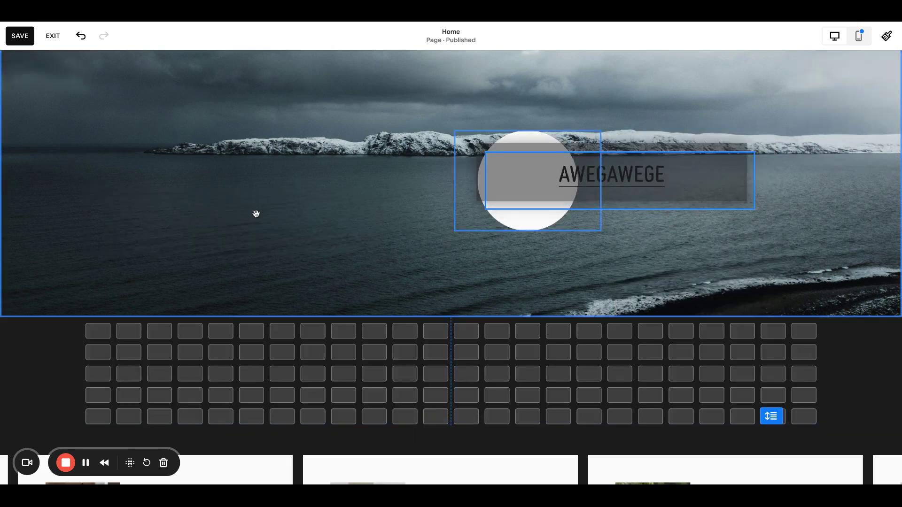
left_click_drag(755, 180, 601, 182)
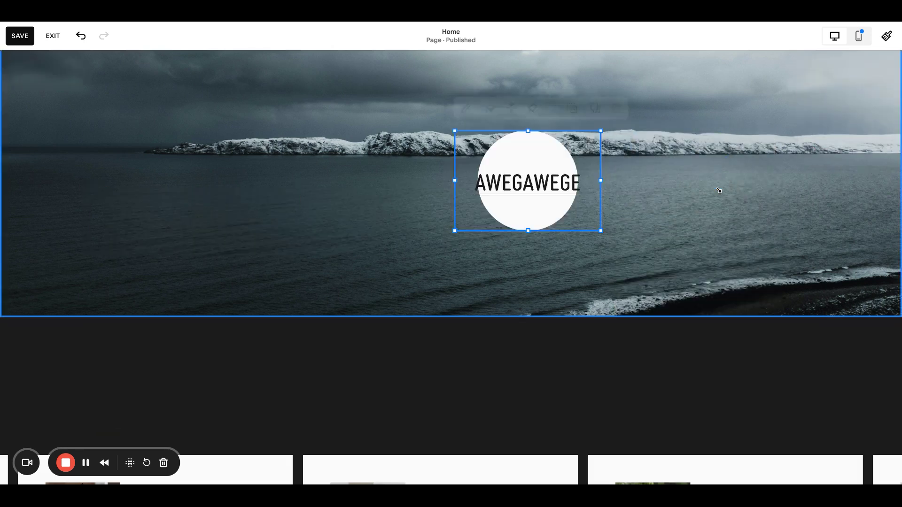
Step: Remove the /store link and put a line break between AWEGA and WEGE
double_click(533, 182)
left_click(574, 255)
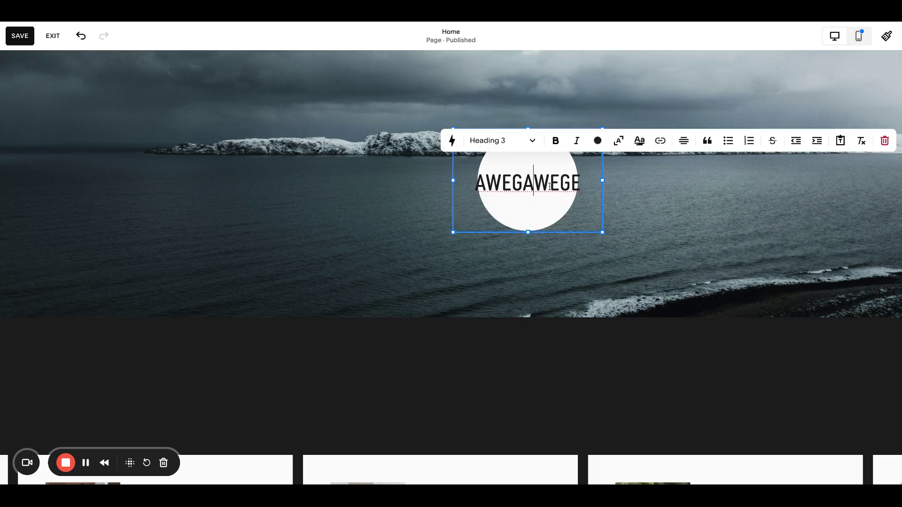
key("Return")
key("Return")
key("BackSpace")
key("BackSpace")
key("Return")
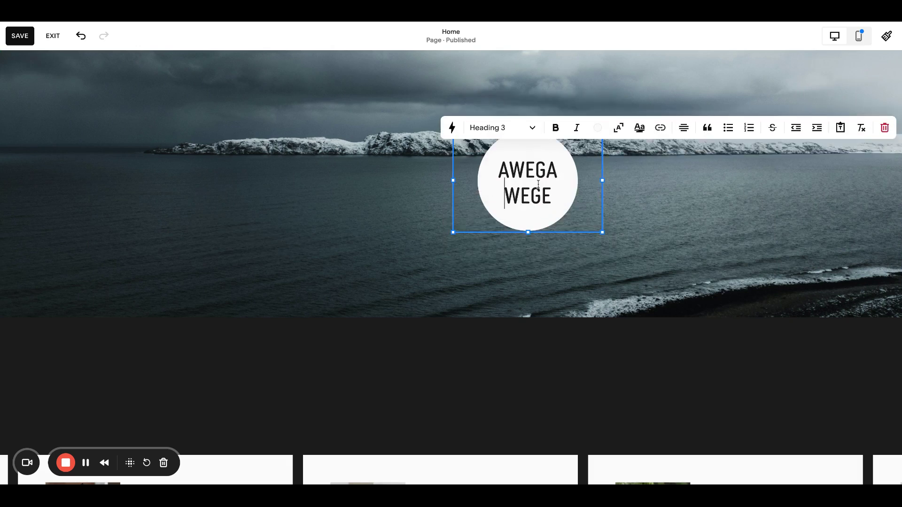
left_click(629, 317)
left_click(536, 150)
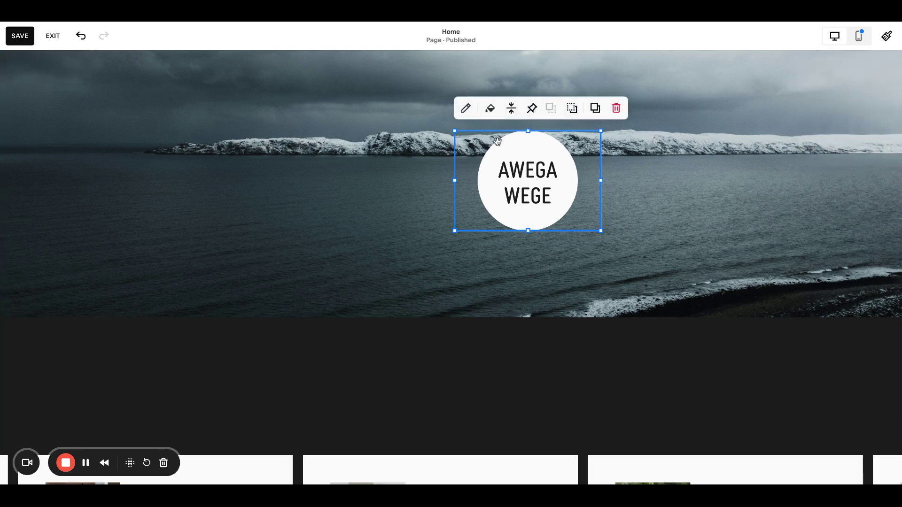
Step: Turn on a white background for the heading block at 0 opacity
left_click(490, 109)
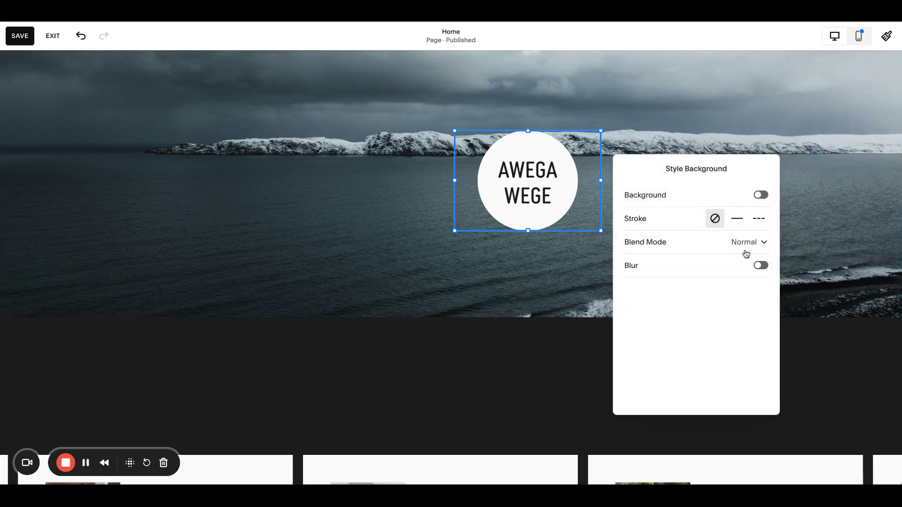
left_click(758, 195)
left_click(763, 219)
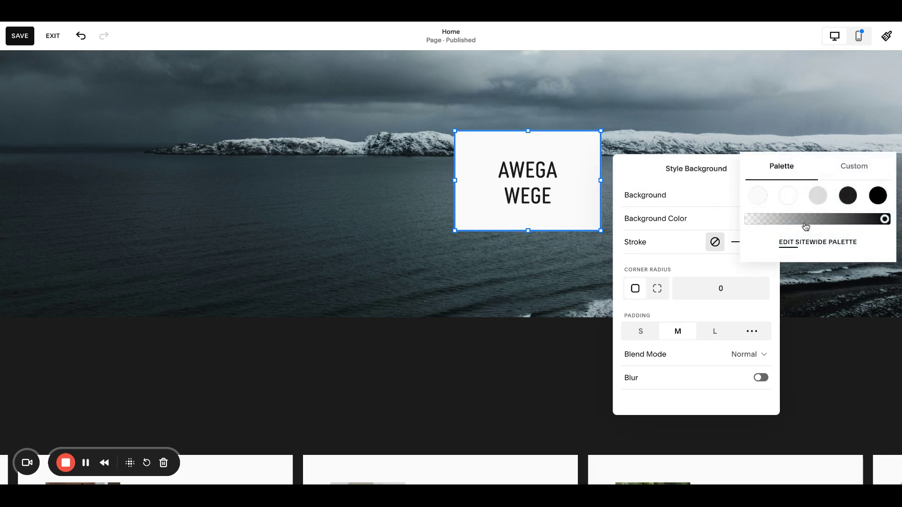
left_click(763, 199)
left_click_drag(884, 219, 749, 219)
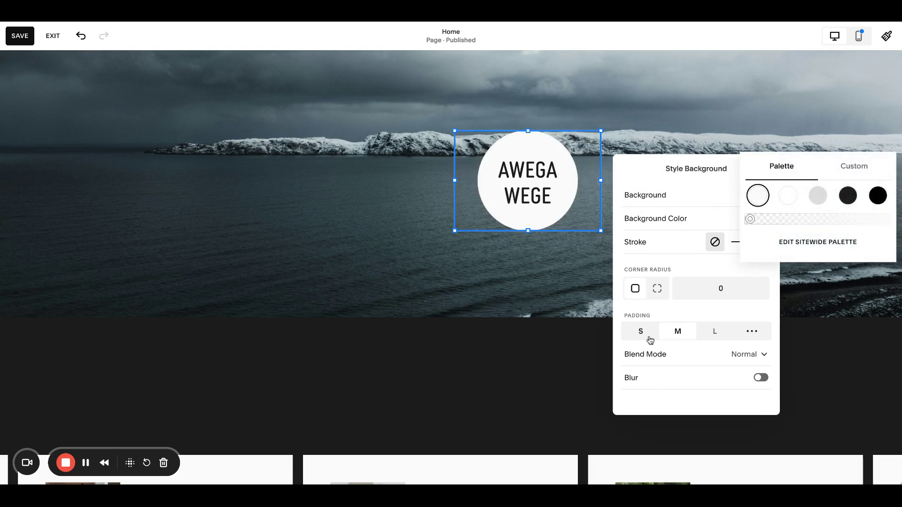
left_click(467, 270)
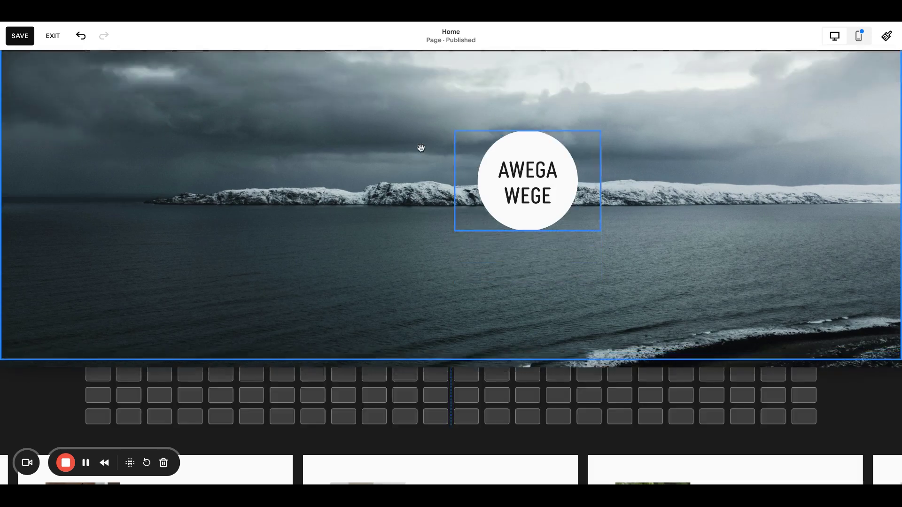
scroll(420, 148, "down", 2)
Step: Move the circle to the right and add a text block in the hero's left middle
left_click(527, 181)
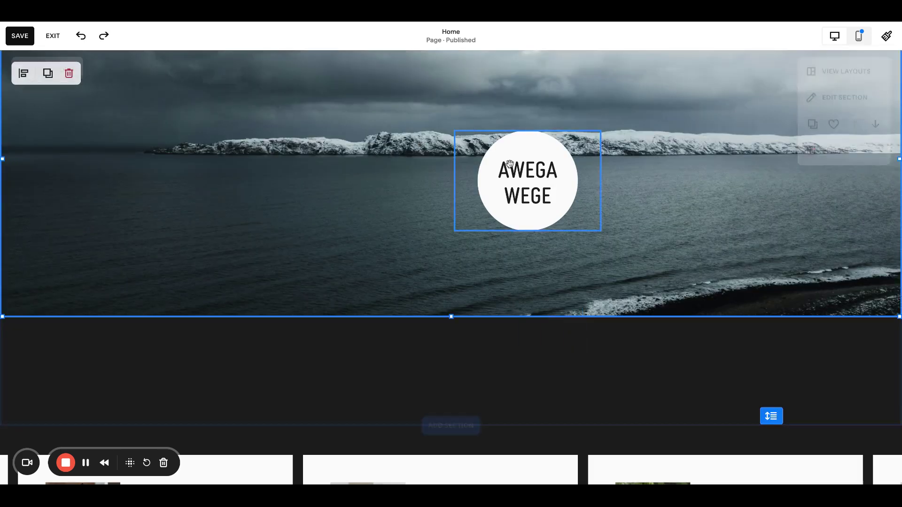
scroll(632, 242, "up", 2)
left_click_drag(528, 254, 758, 282)
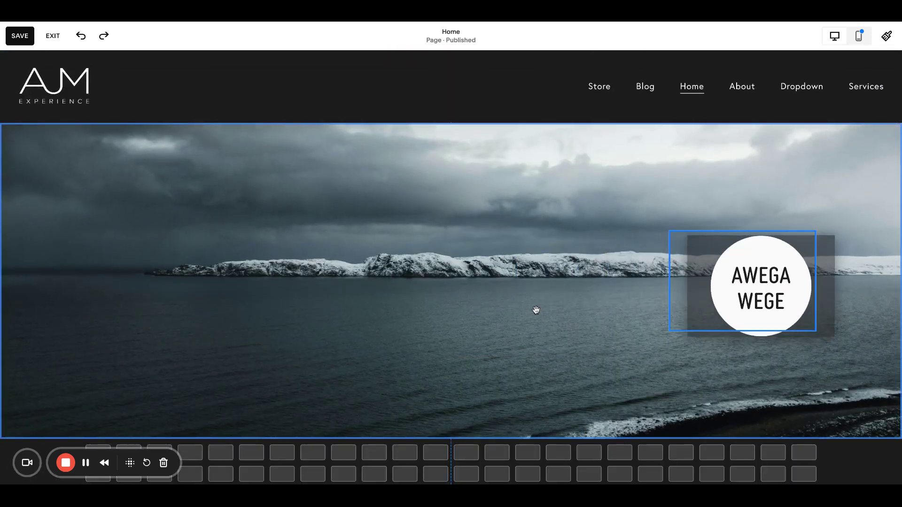
left_click(535, 310)
mouse_move(232, 276)
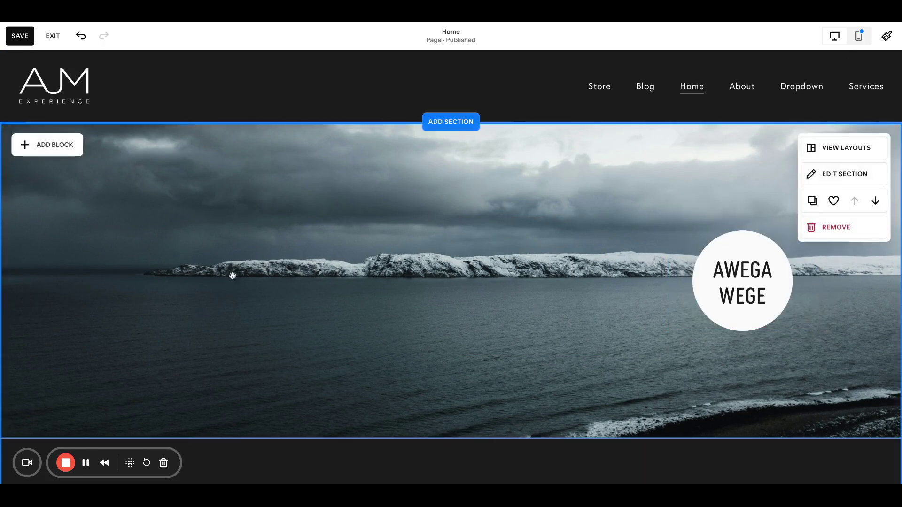
left_click(49, 145)
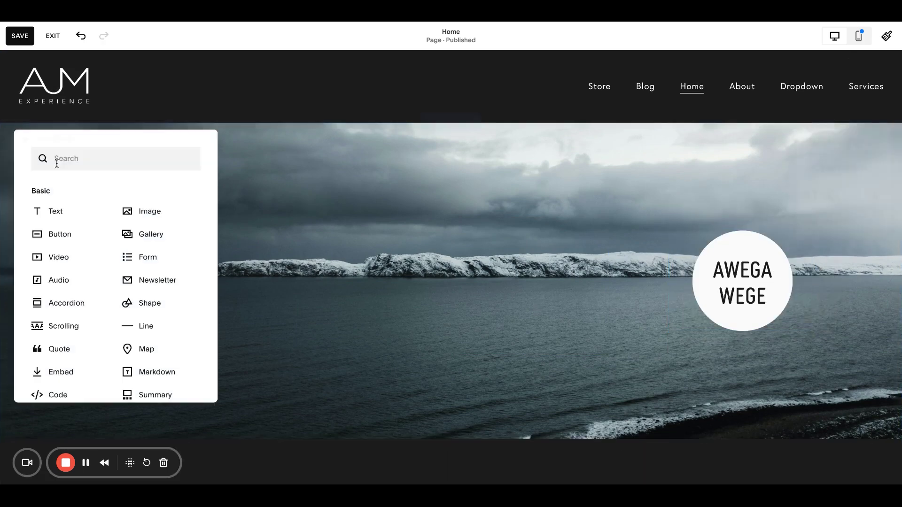
left_click(59, 213)
mouse_move(226, 144)
left_mouse_down()
mouse_move(233, 239)
mouse_move(601, 352)
left_mouse_up()
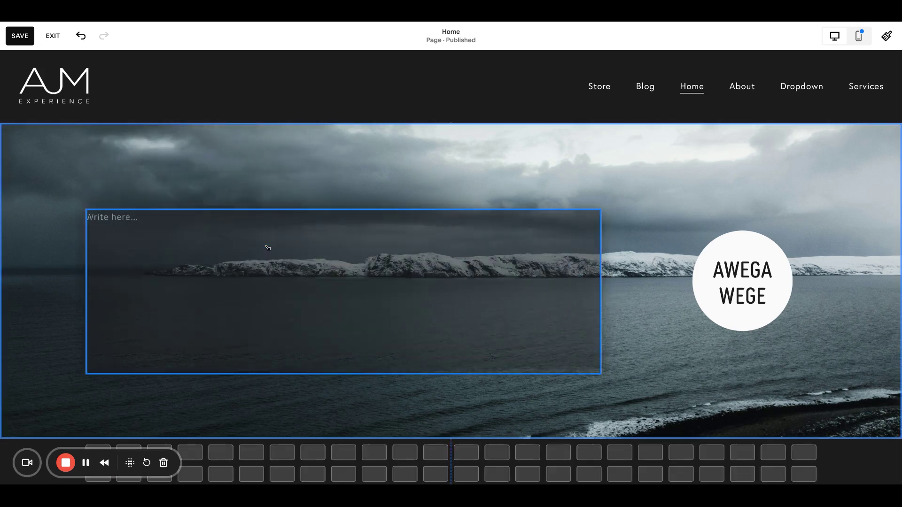
left_click(282, 217)
type("aelgajwe;gjawg ;aj ego;aj;ogwejo;giq")
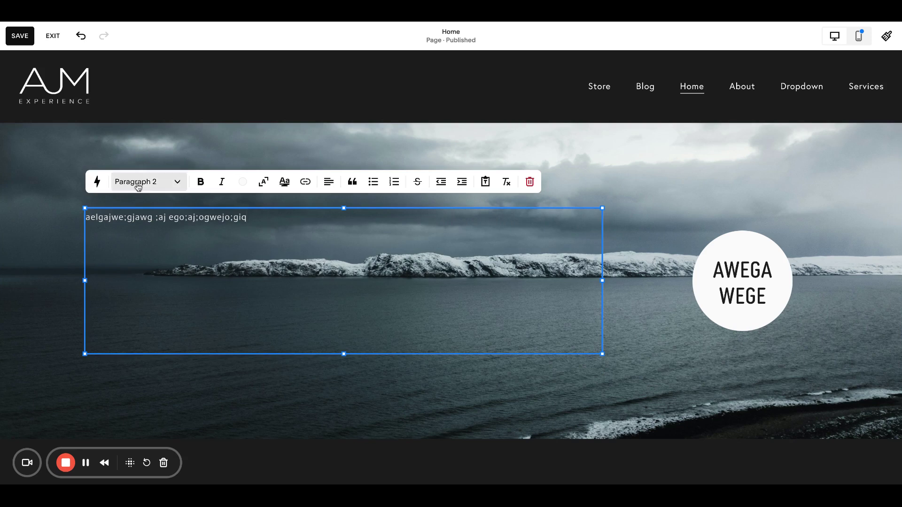
Step: Make the new text a vertically centred Heading 1
left_click(147, 181)
left_click(134, 207)
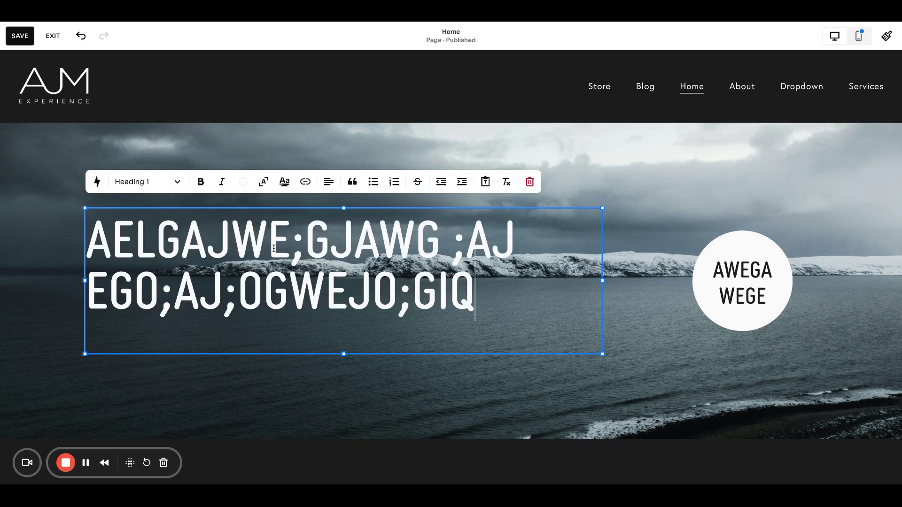
left_click(430, 156)
left_click(143, 187)
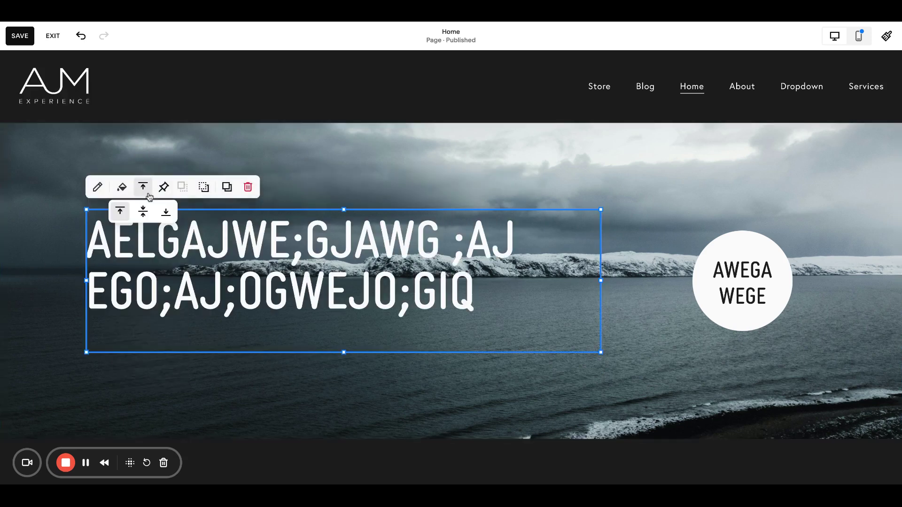
left_click(143, 212)
left_click(429, 155)
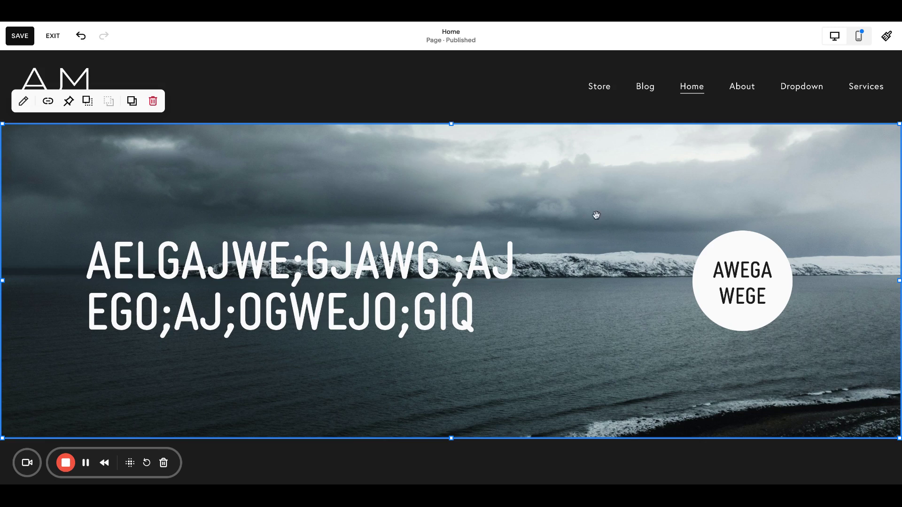
scroll(595, 215, "up", 1)
Step: Save the page, inspect the circle's AWEGA text, then select the hero section
left_click(19, 36)
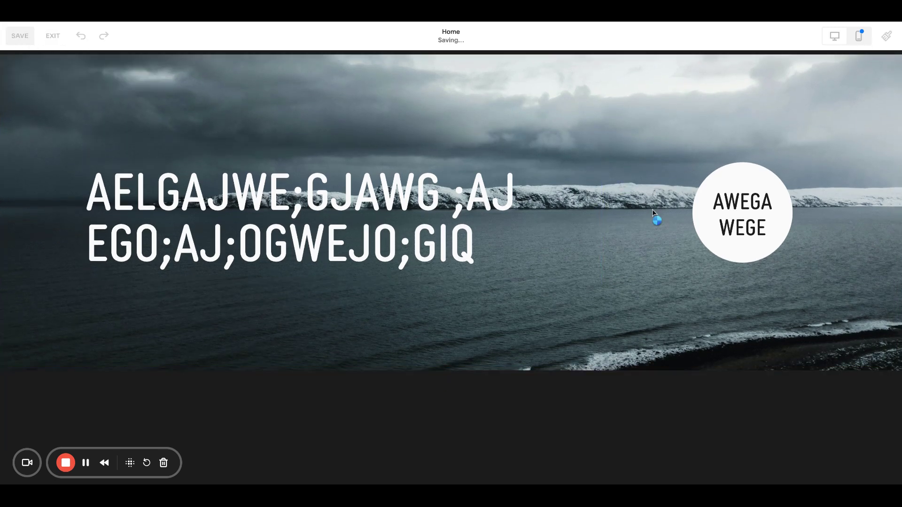
scroll(715, 212, "up", 1)
double_click(742, 246)
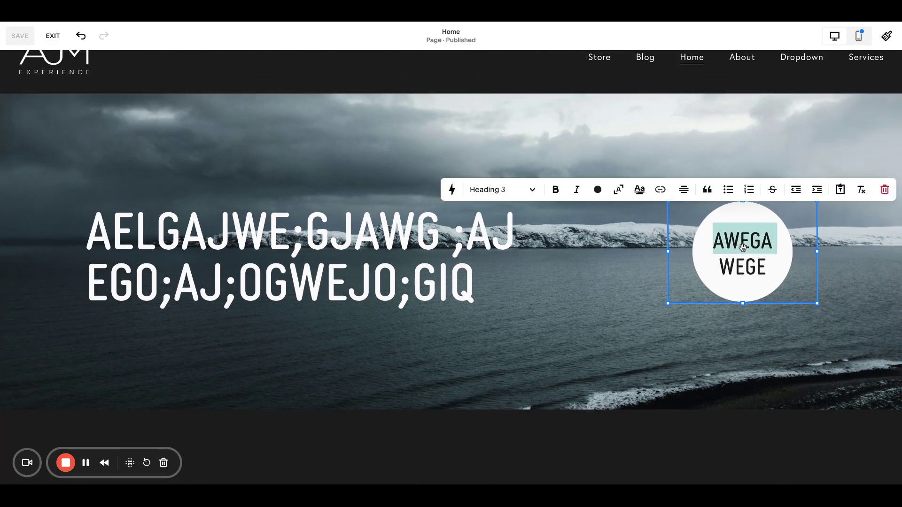
left_click(742, 266)
left_click_drag(766, 269, 703, 242)
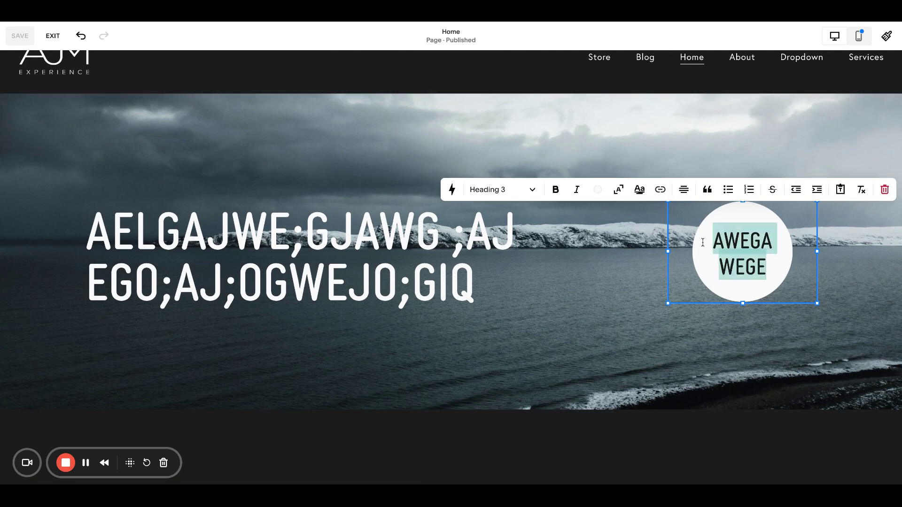
left_click(585, 284)
left_click(523, 123)
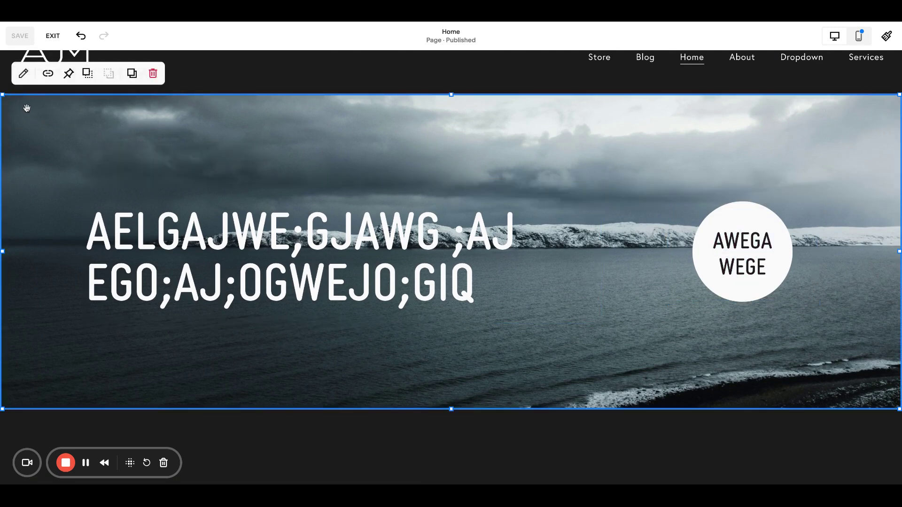
left_click(127, 367)
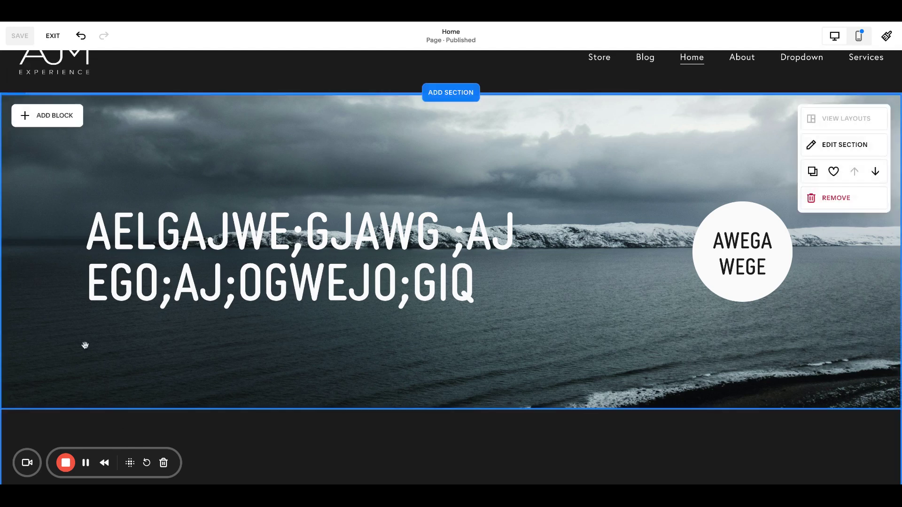
Step: Add an image block sized over the white circle and upload transparentbox.png into it
left_click(53, 122)
left_click(148, 182)
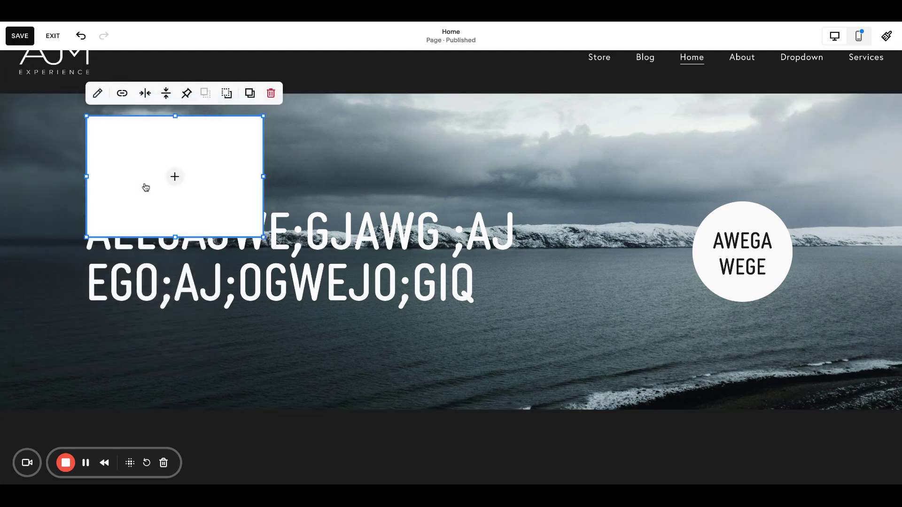
left_click_drag(156, 182, 762, 322)
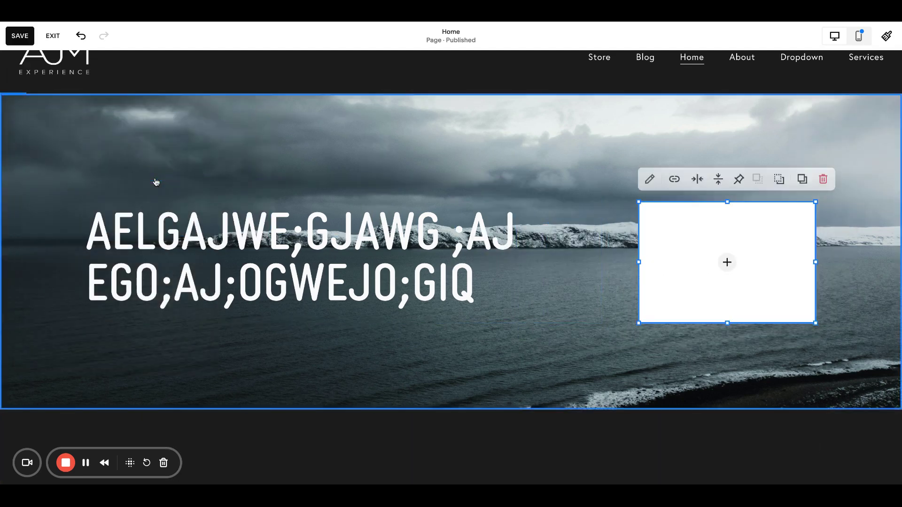
left_click_drag(641, 263, 671, 264)
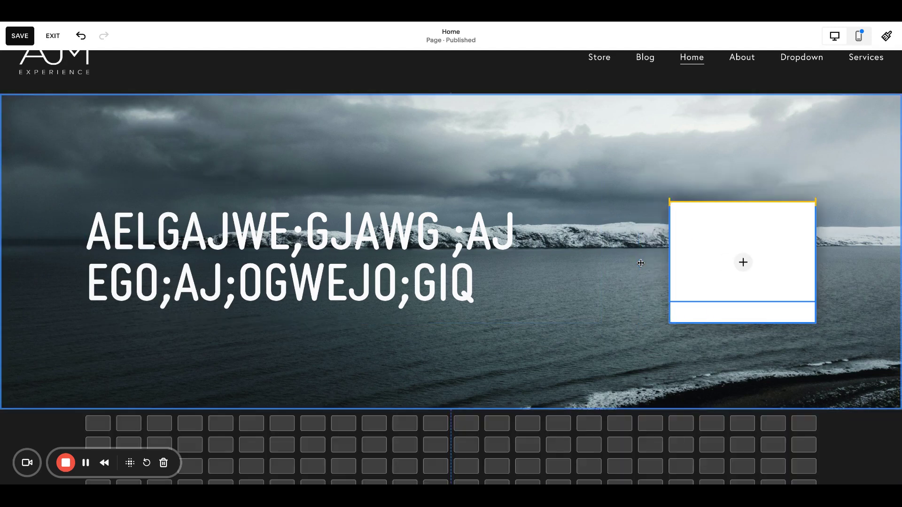
left_click_drag(740, 323, 740, 310)
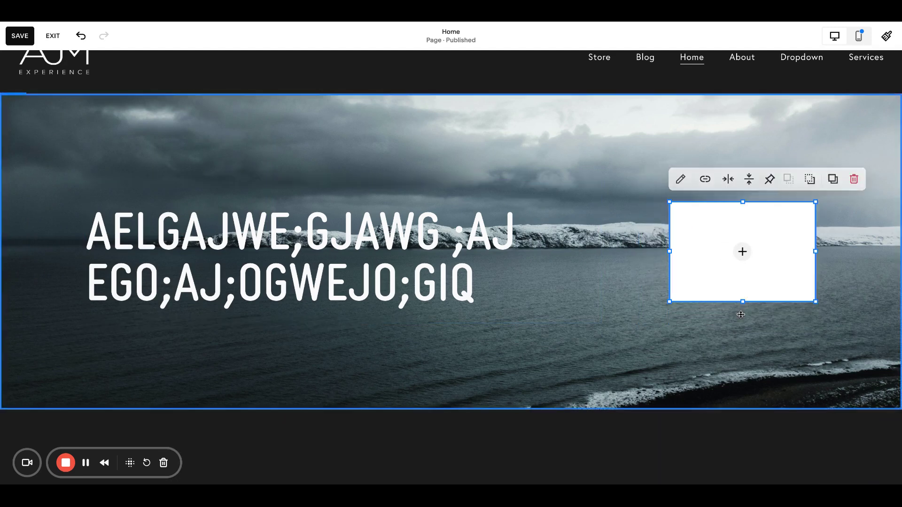
left_click(741, 251)
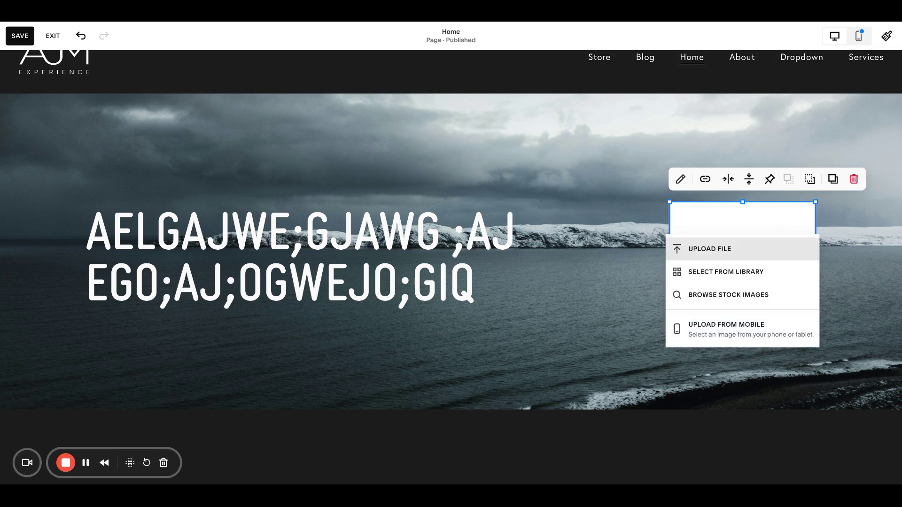
left_click(718, 249)
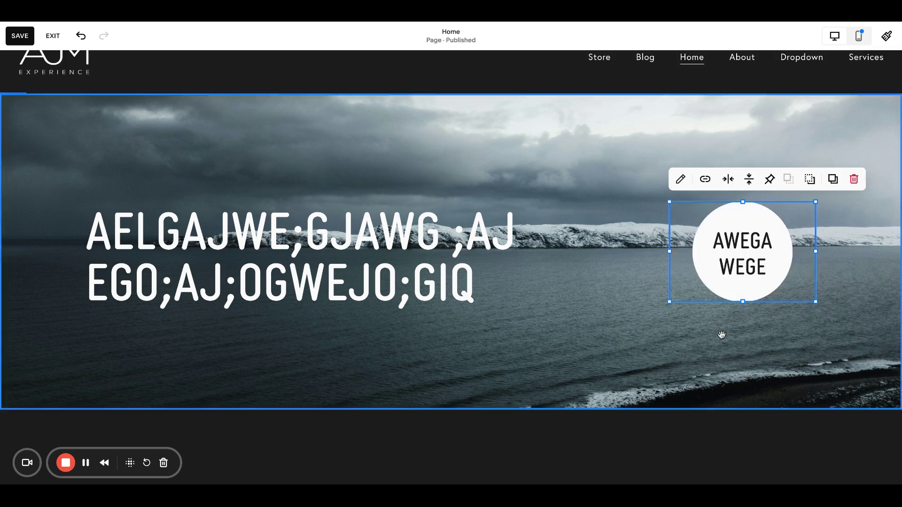
Step: Link the transparent image block to /store
left_click(680, 181)
left_click(851, 413)
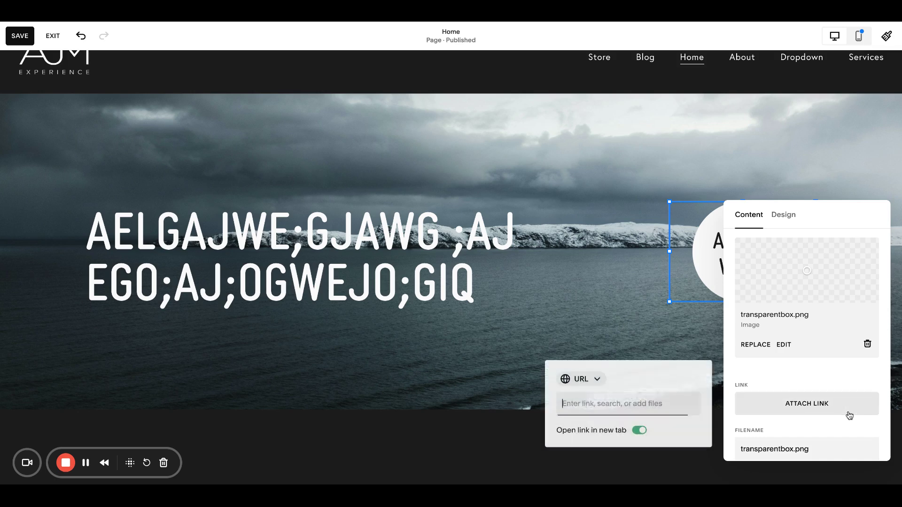
left_click(614, 404)
type("/store")
left_click(627, 440)
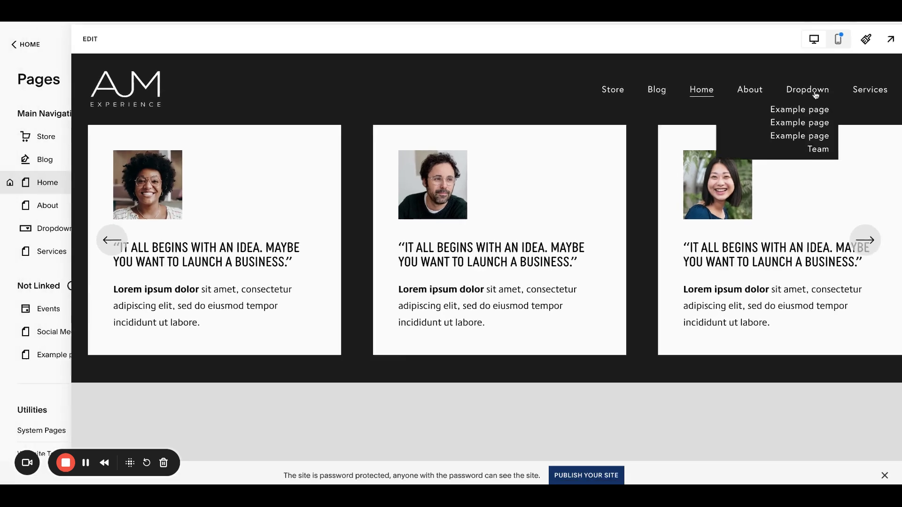
Step: Switch to the full-screen preview of the homepage hero with the headline and circle
left_click(890, 39)
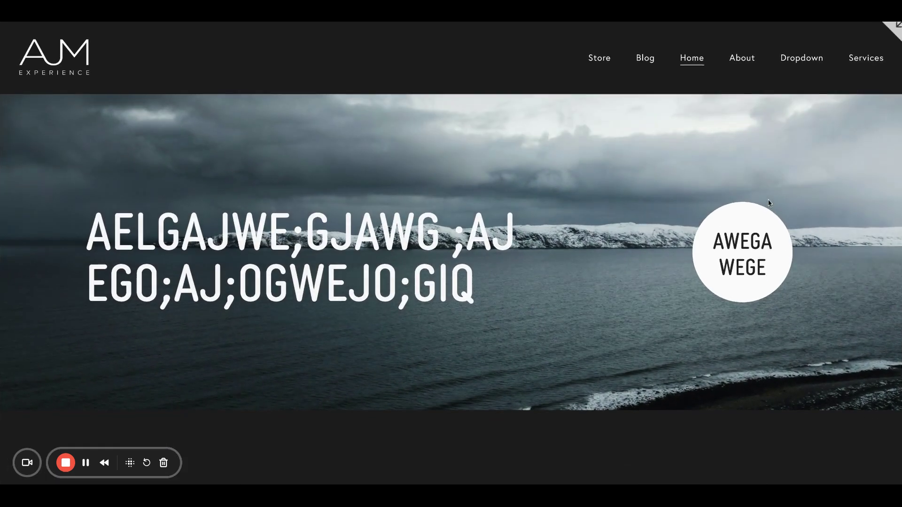